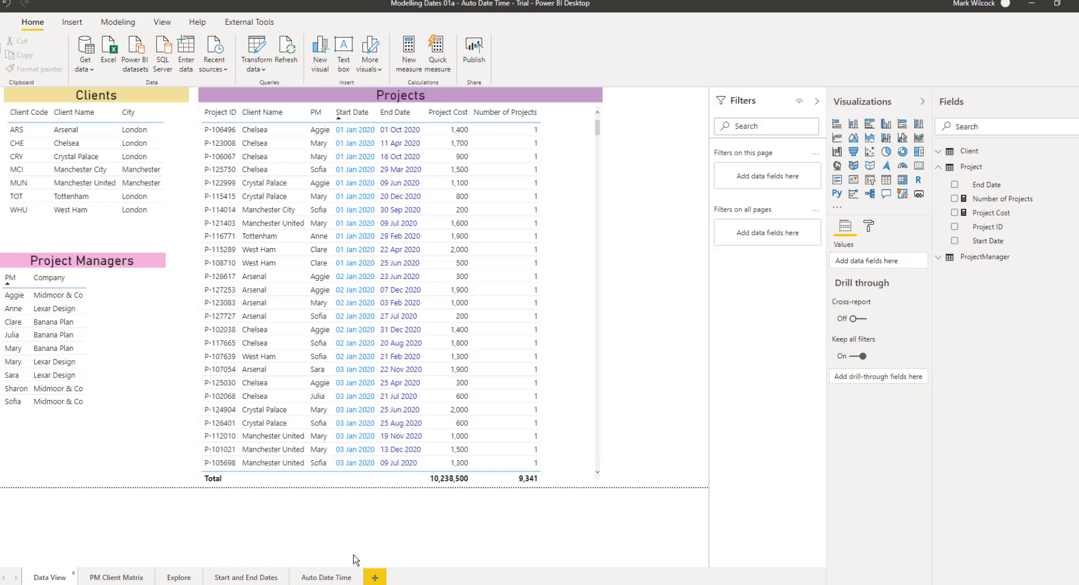
Step: On the Auto Date Time page, build a line chart with Number of Projects values over End Date
left_click(330, 579)
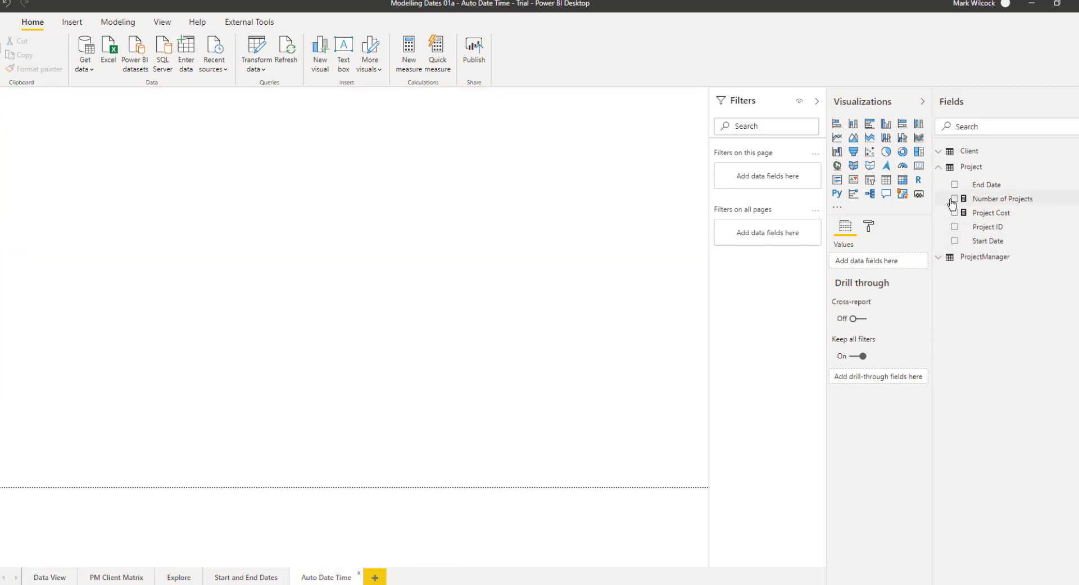
left_click(837, 137)
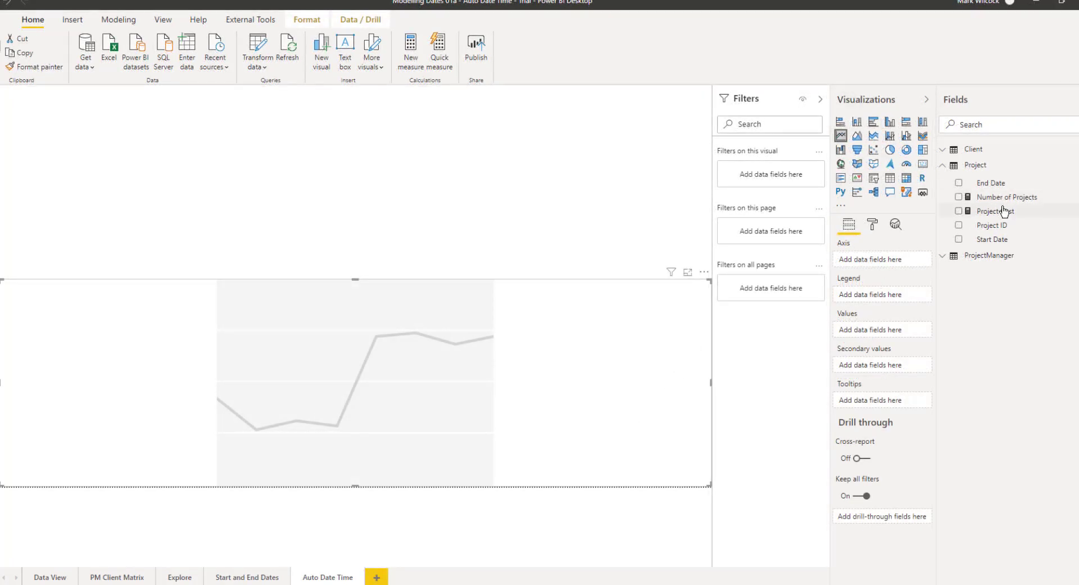
left_click_drag(1005, 197, 888, 332)
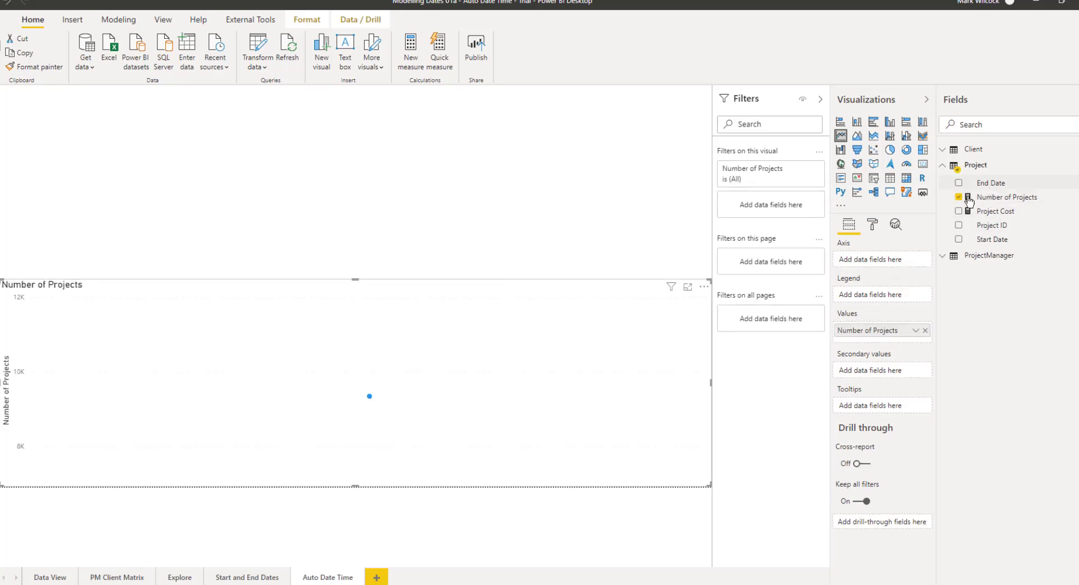
left_click_drag(989, 183, 875, 264)
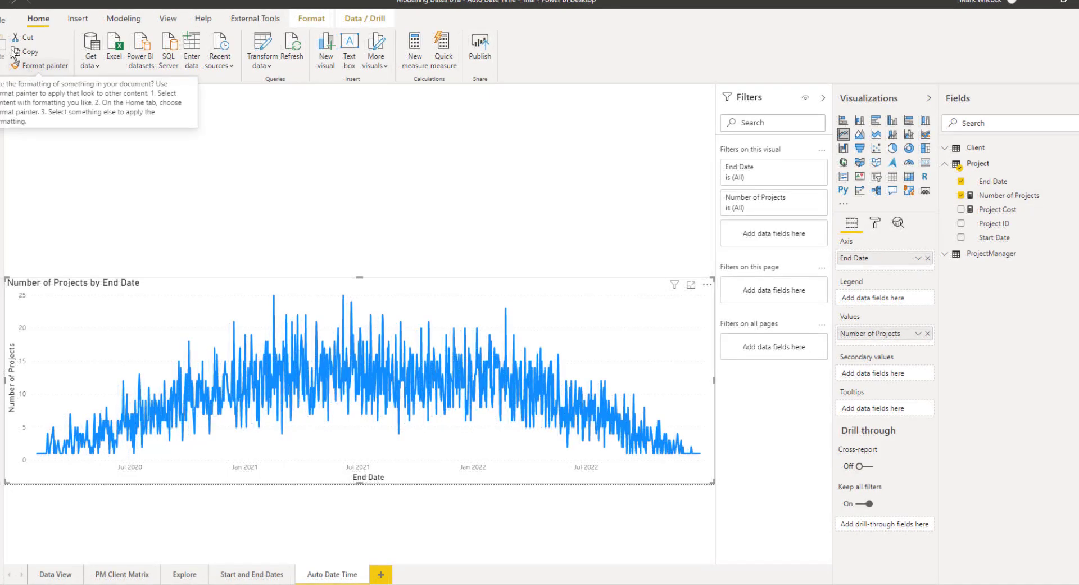
Step: Tick Auto date/time under Current File > Data Load in Options and confirm with OK
left_click(1, 22)
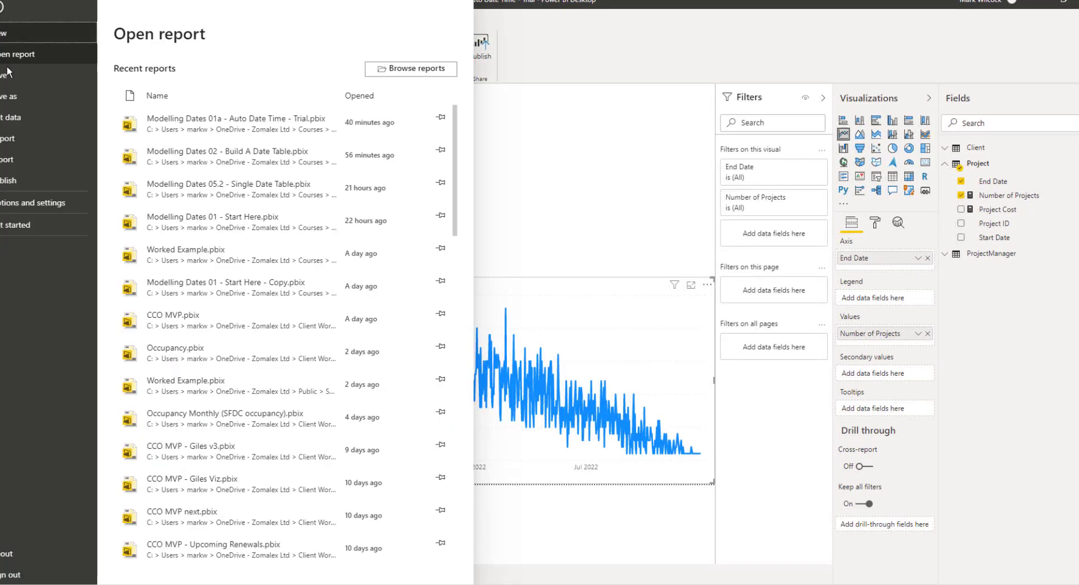
left_click(31, 203)
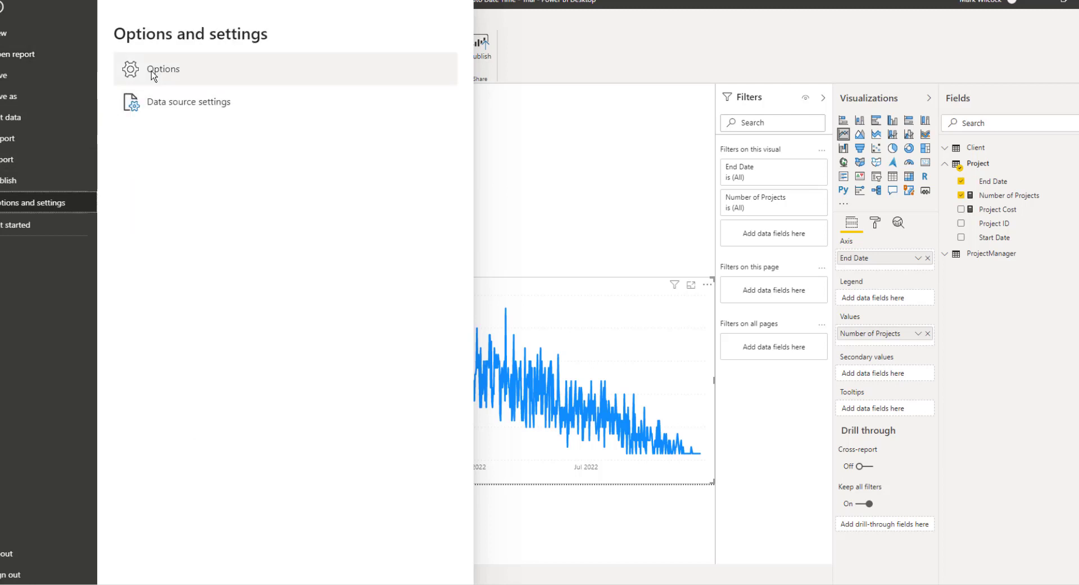
left_click(121, 76)
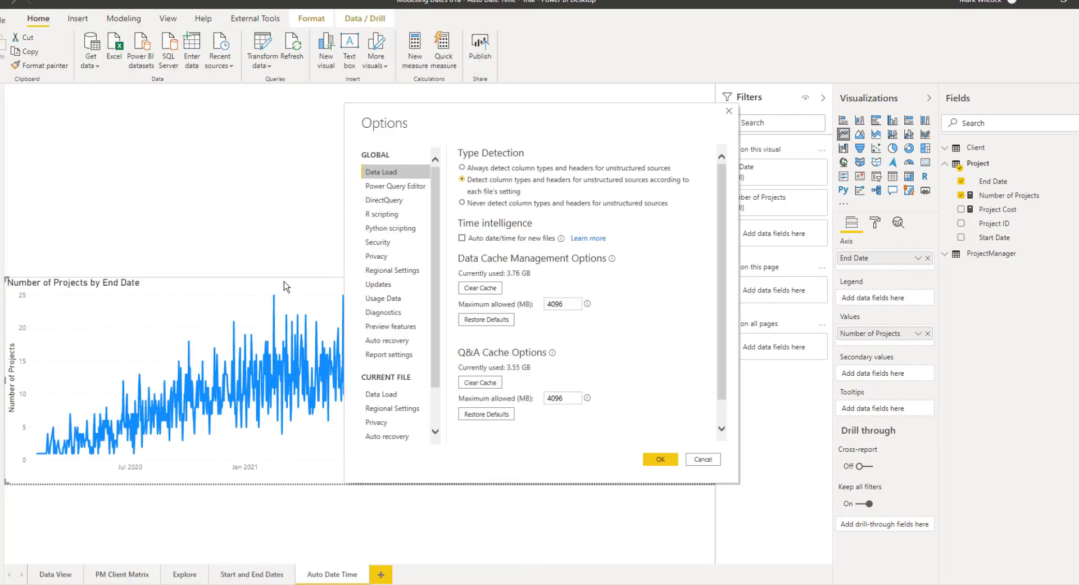
left_click(378, 397)
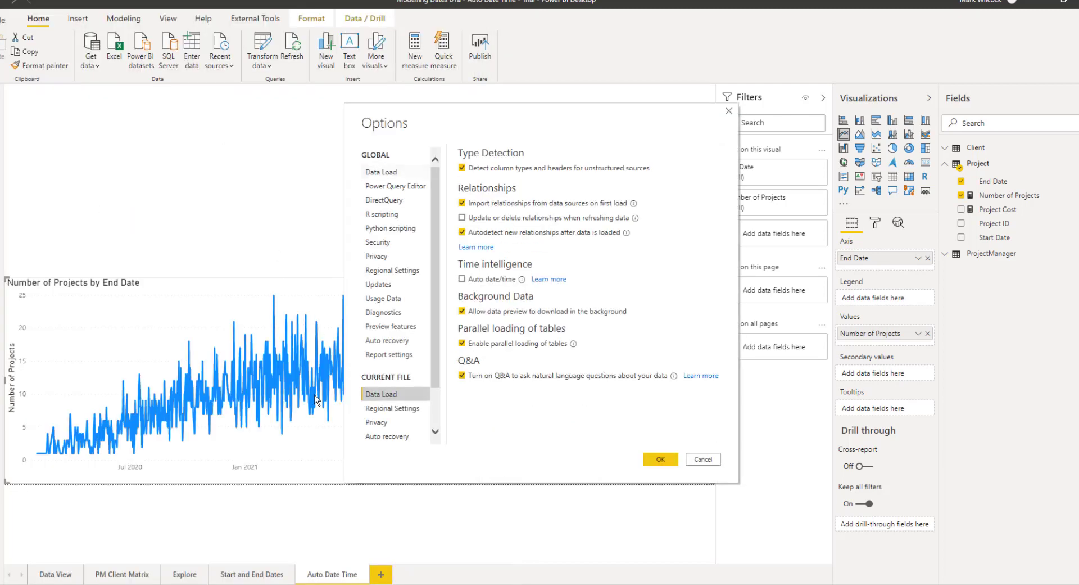
left_click(463, 280)
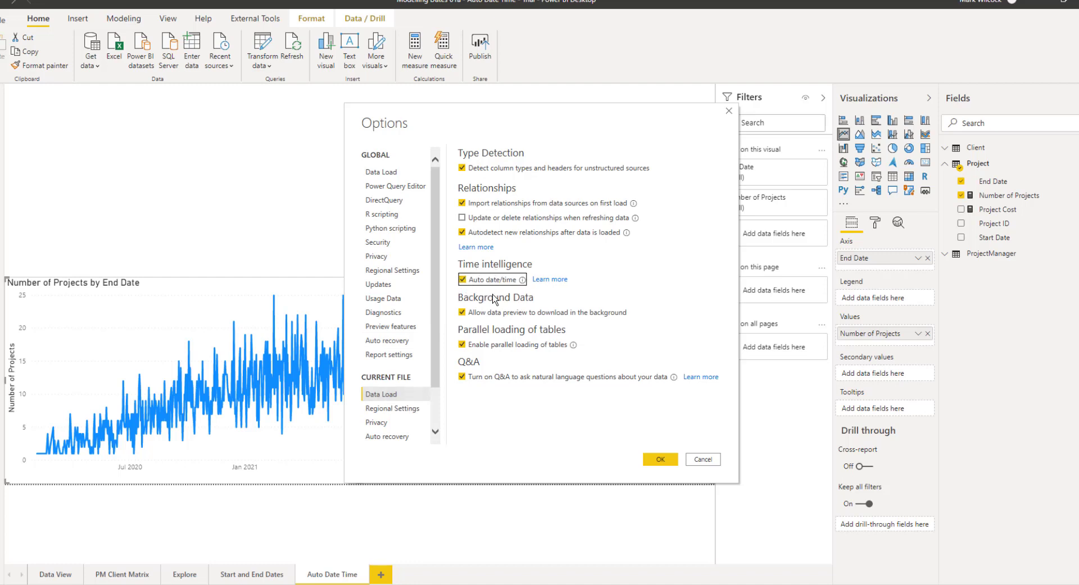
left_click(386, 175)
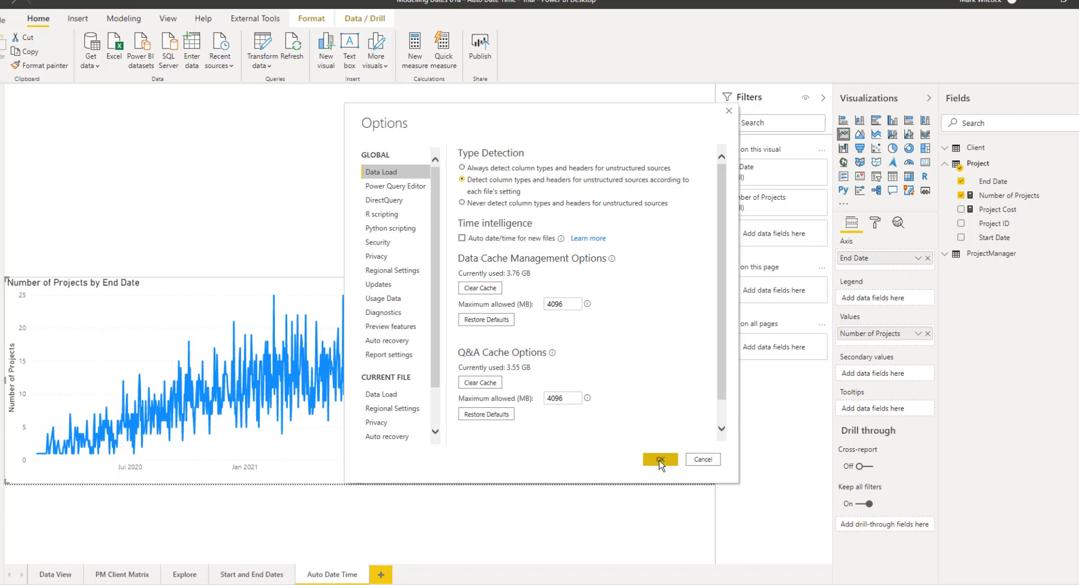
left_click(645, 459)
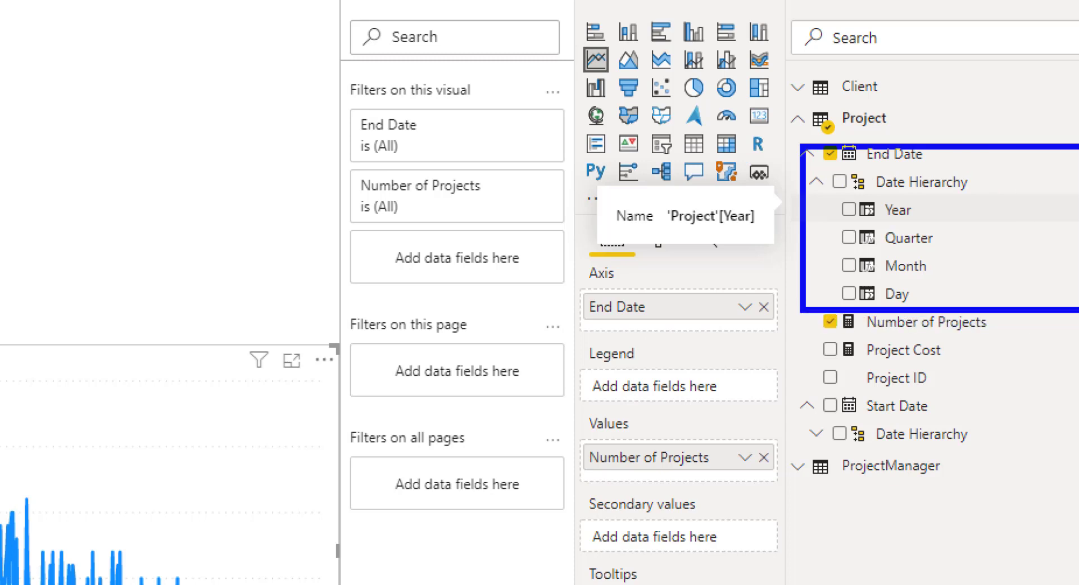
left_click_drag(993, 184, 999, 304)
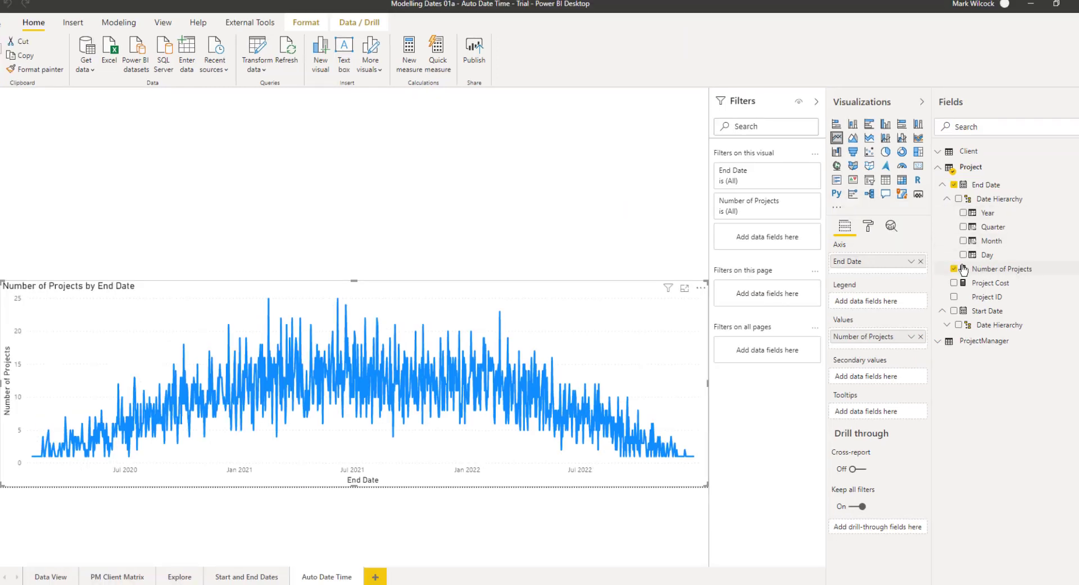
Step: Switch the End Date axis to its Date Hierarchy and make the visual a stacked column chart
left_click(910, 262)
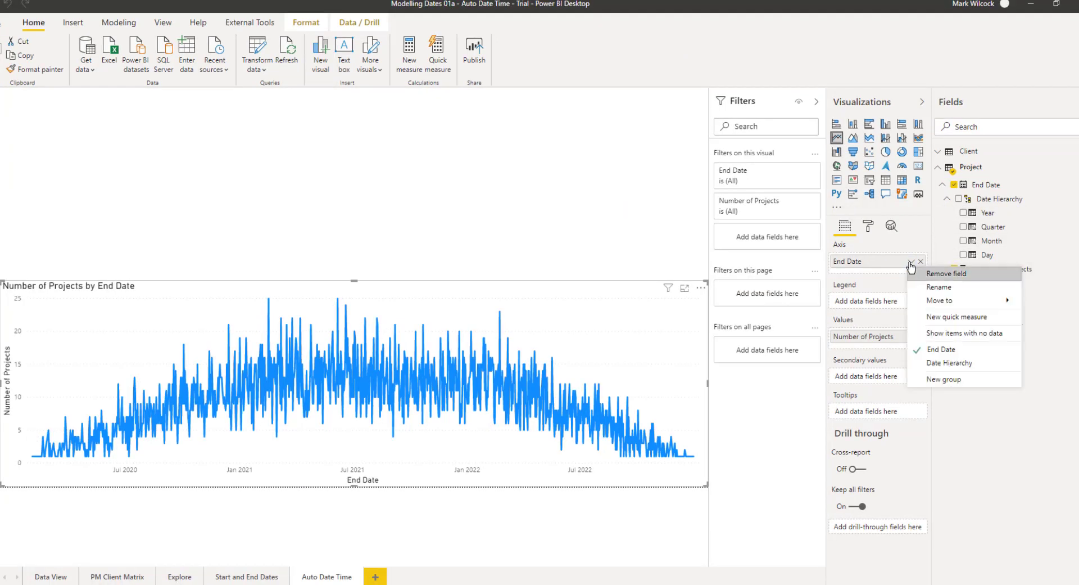
left_click(950, 363)
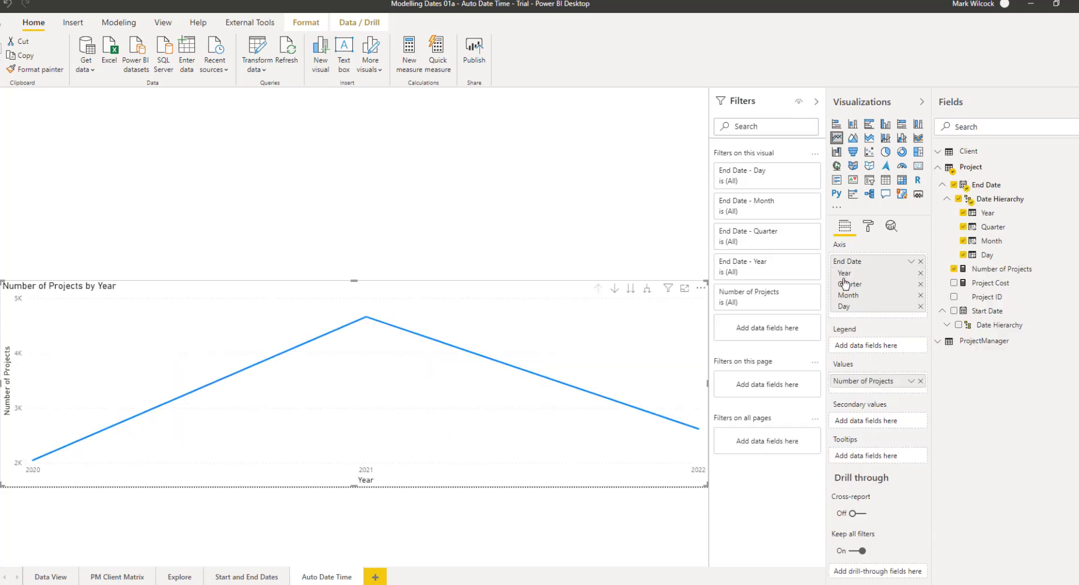
left_click(853, 124)
Step: In focus mode, expand the chart down through quarters and months to individual days
left_click(685, 288)
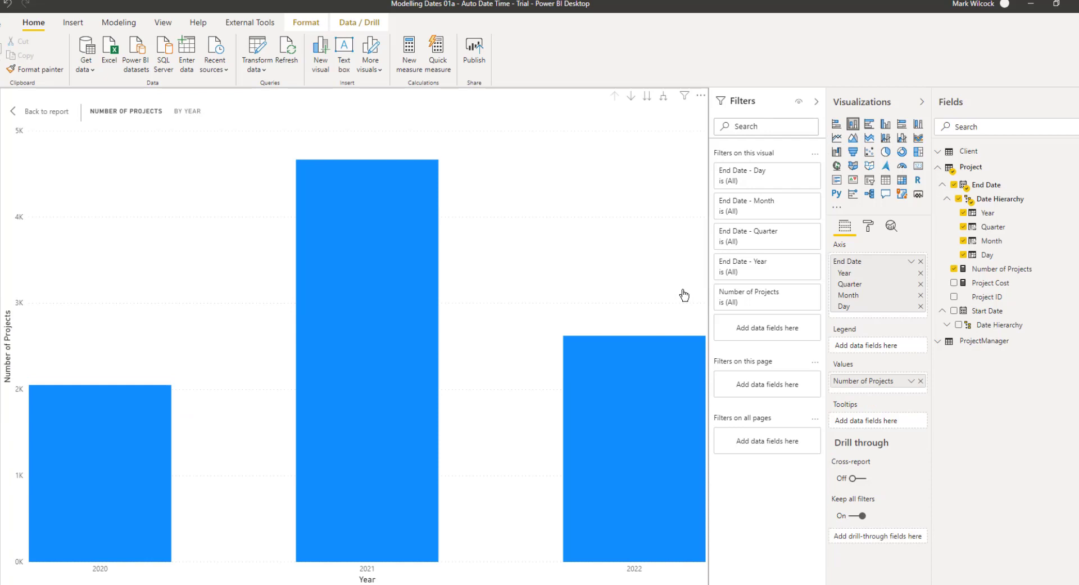
left_click(664, 99)
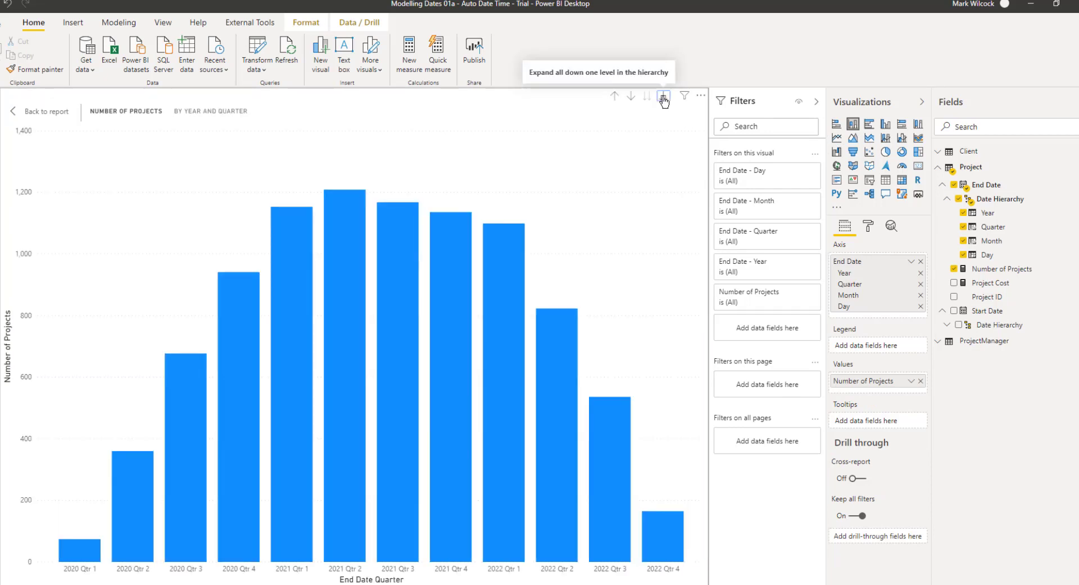
left_click(664, 99)
left_click(664, 99)
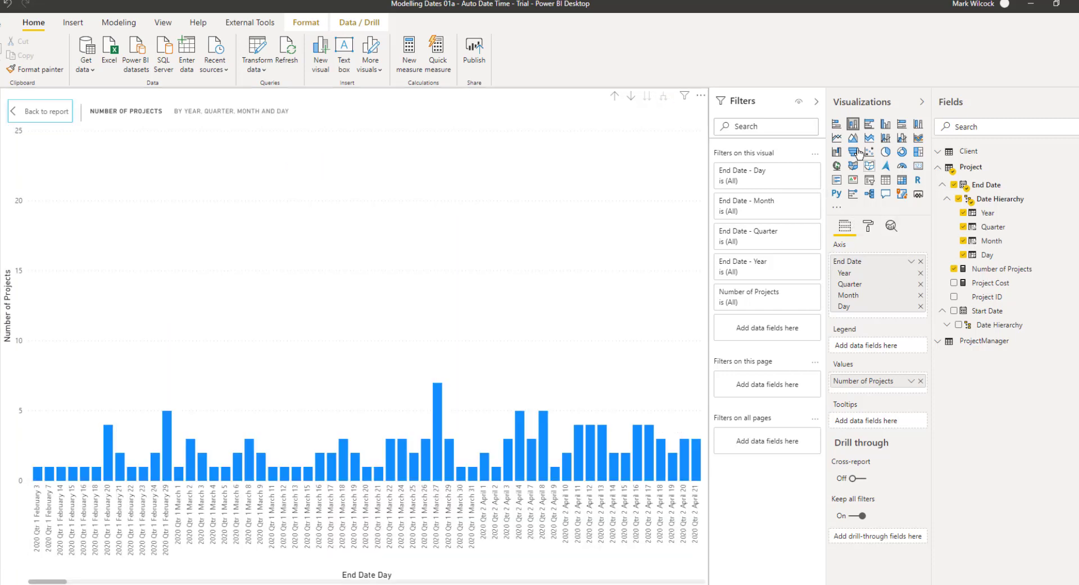
Step: Drill a line view up to quarters, restore the stacked column chart, and leave focus mode
left_click(837, 137)
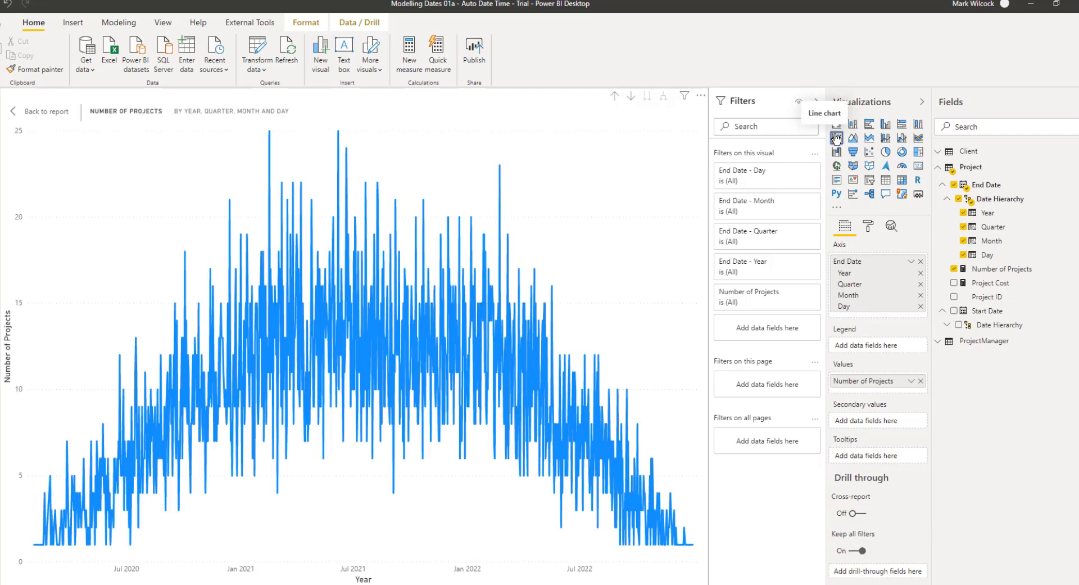
left_click(618, 101)
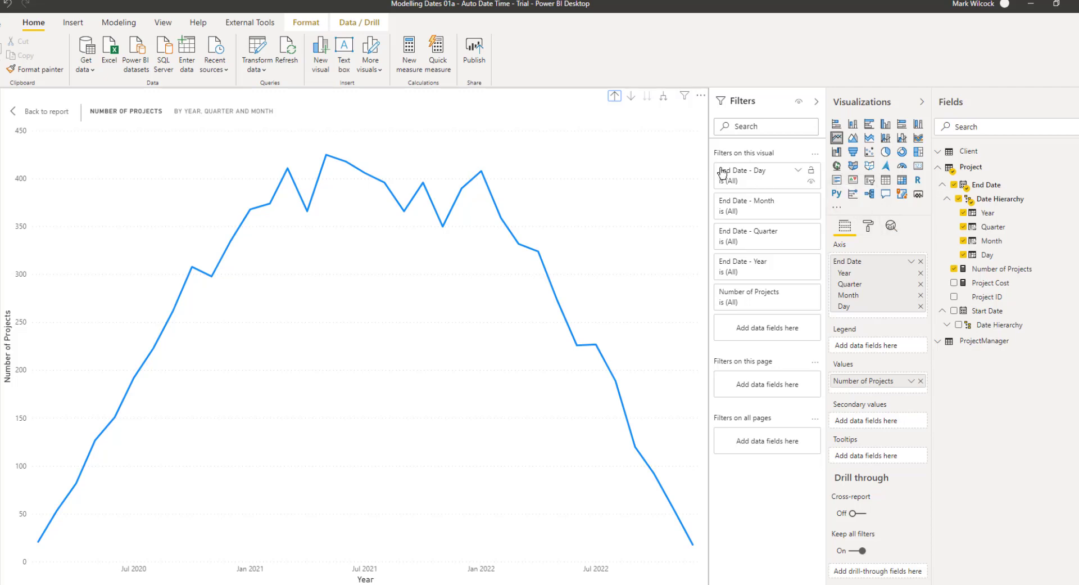
left_click(615, 96)
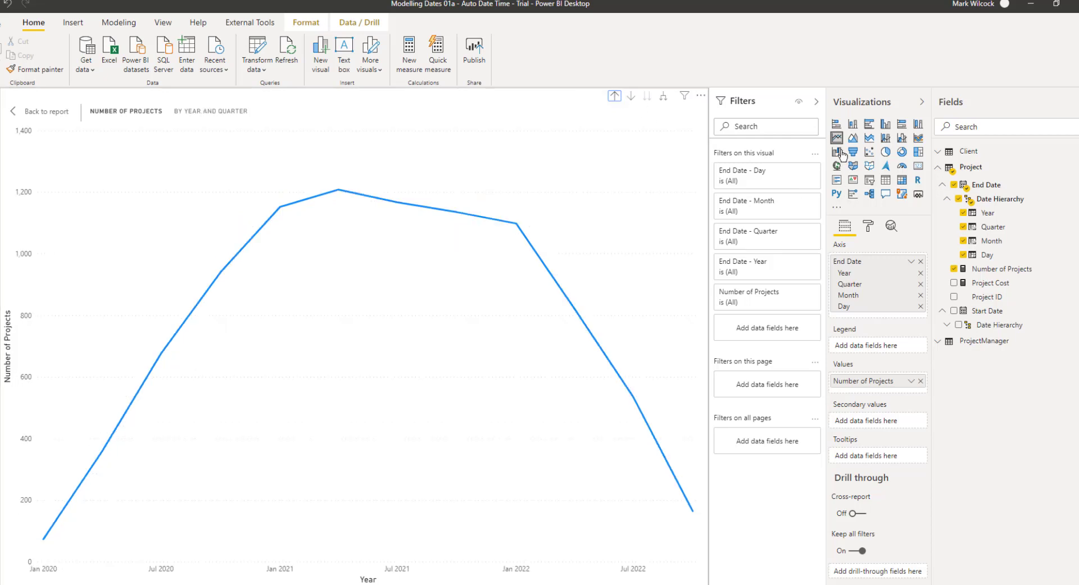
left_click(853, 124)
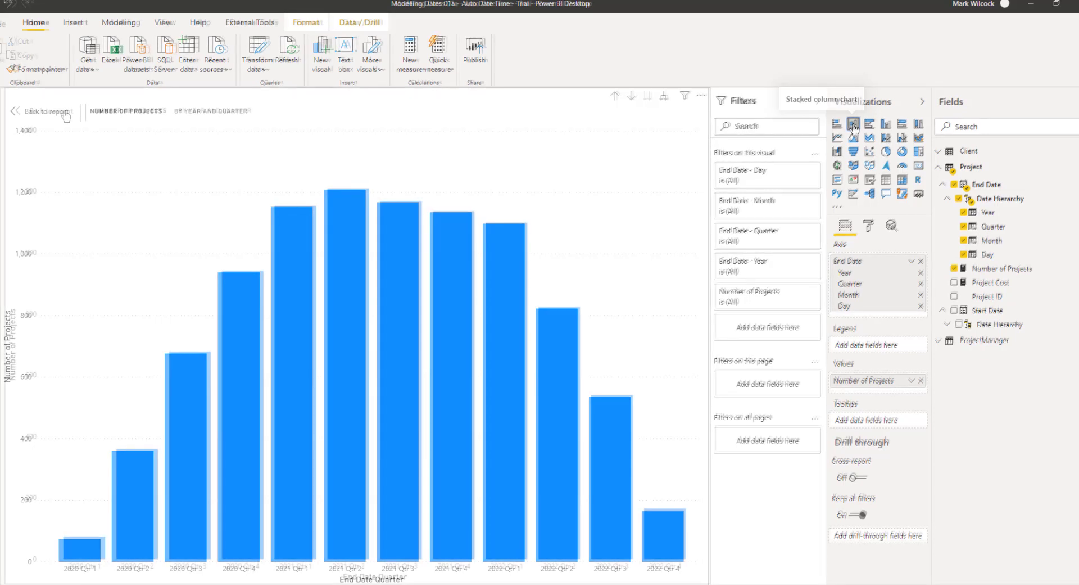
left_click(65, 114)
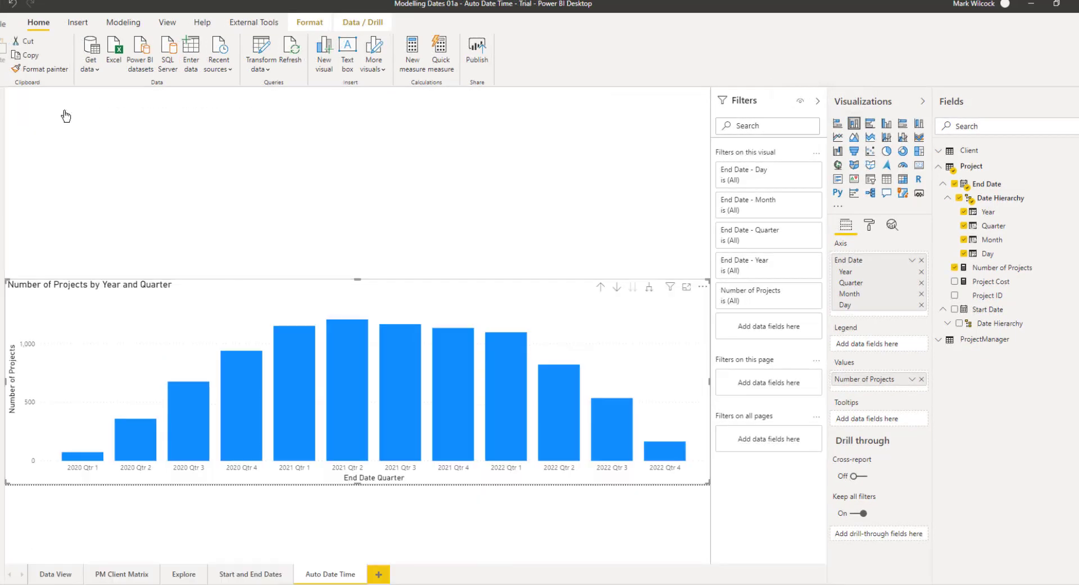
Step: Add a new chart of Project Cost by Start Date, expanded to year and quarter
left_click(319, 192)
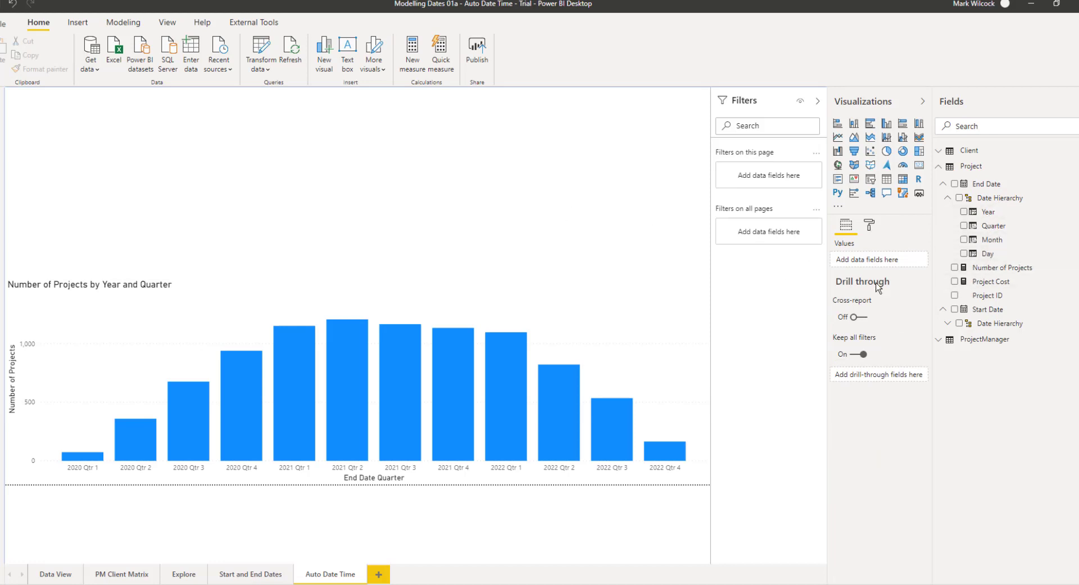
left_click(954, 281)
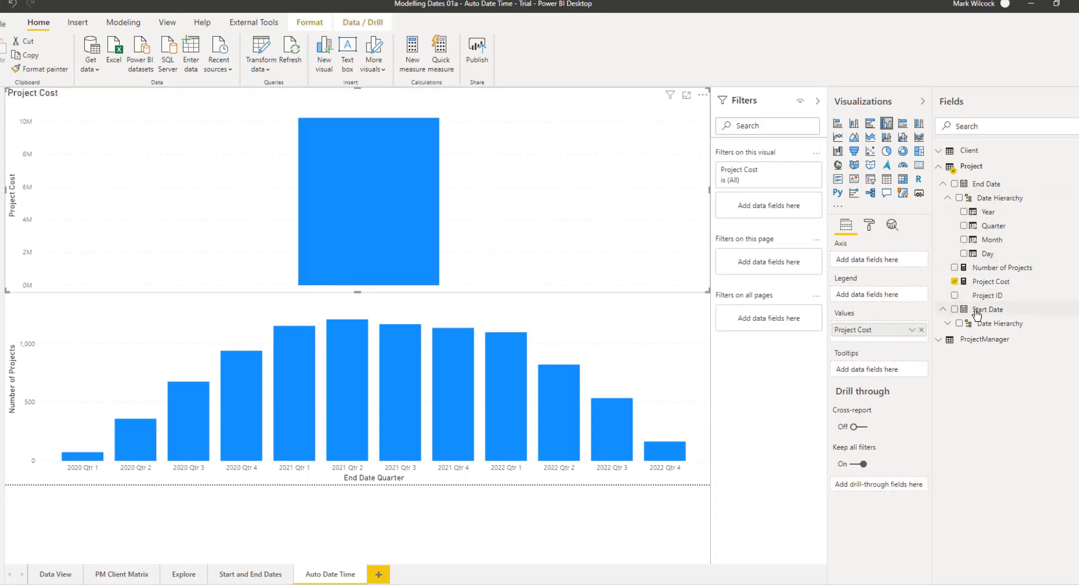
left_click_drag(977, 314, 880, 270)
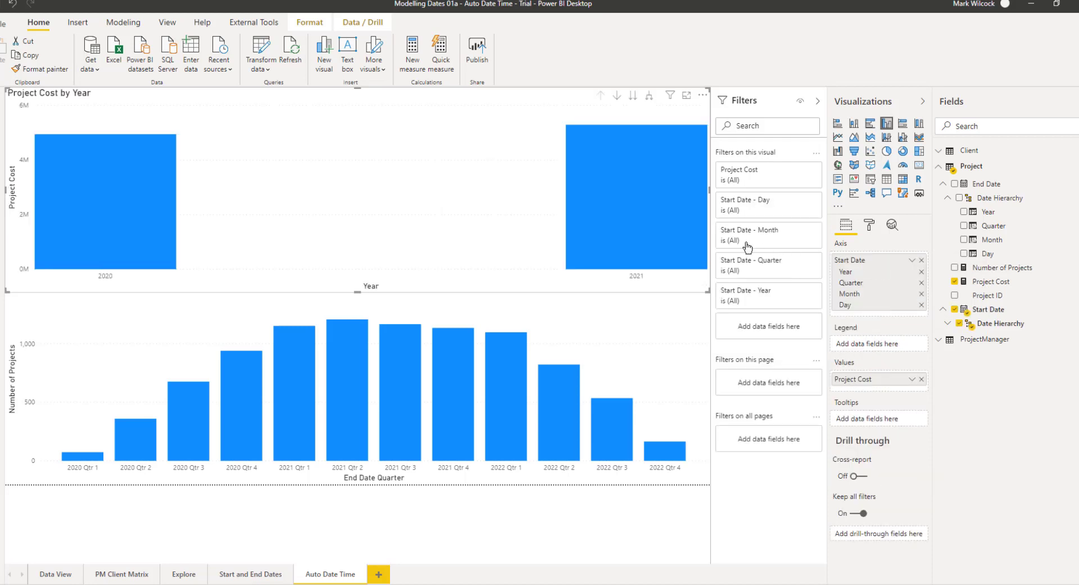
left_click(650, 97)
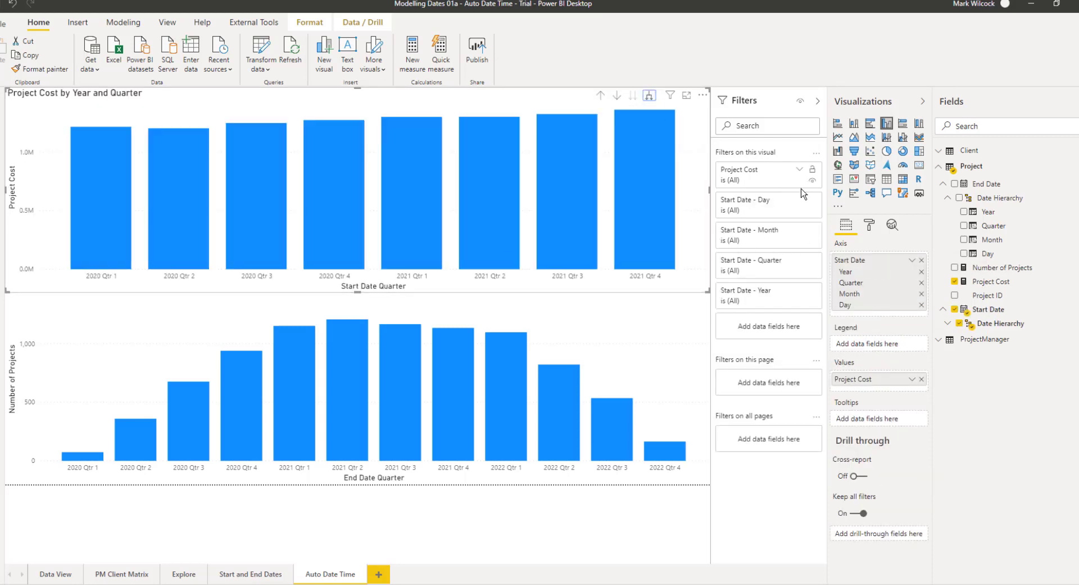
Step: Set the cost chart's default bar colour to green and expand Start Date's hierarchy levels
left_click(869, 225)
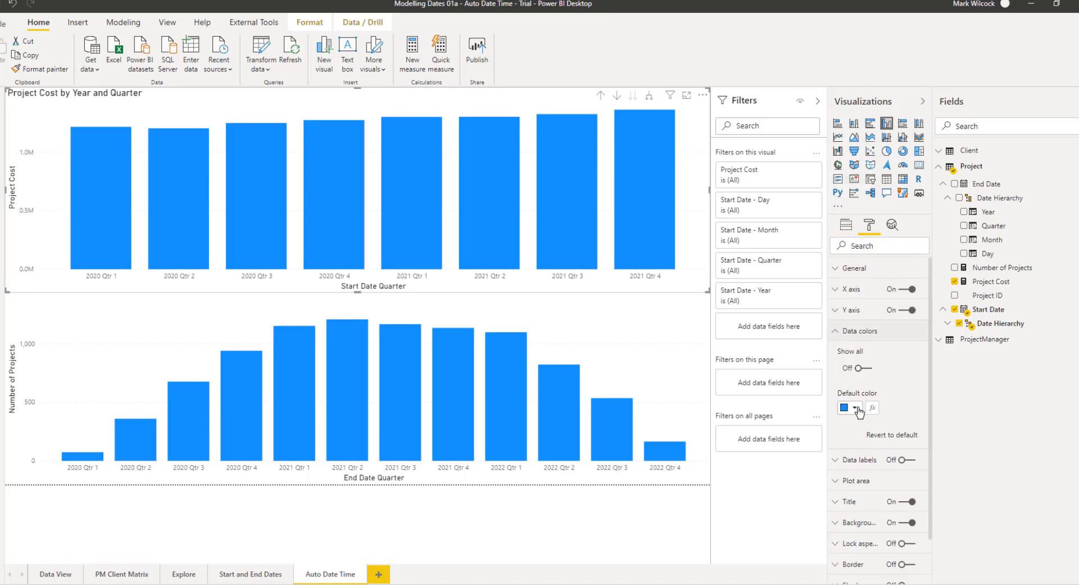
left_click(856, 408)
left_click(866, 445)
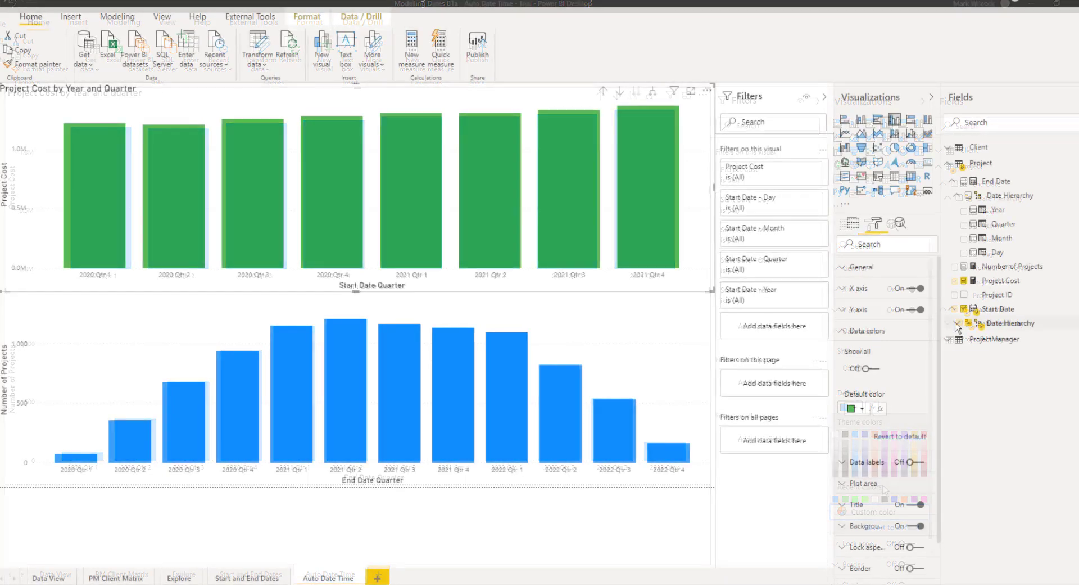
left_click(948, 324)
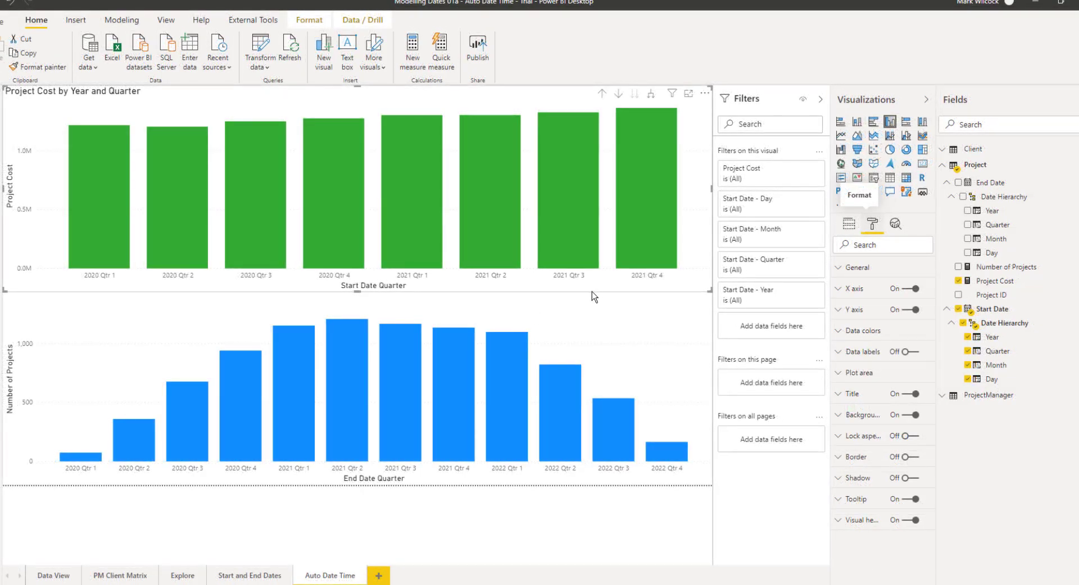
Step: Cross-highlight projects starting in 2021 Qtr 4 and show the top chart's field wells
left_click(618, 208)
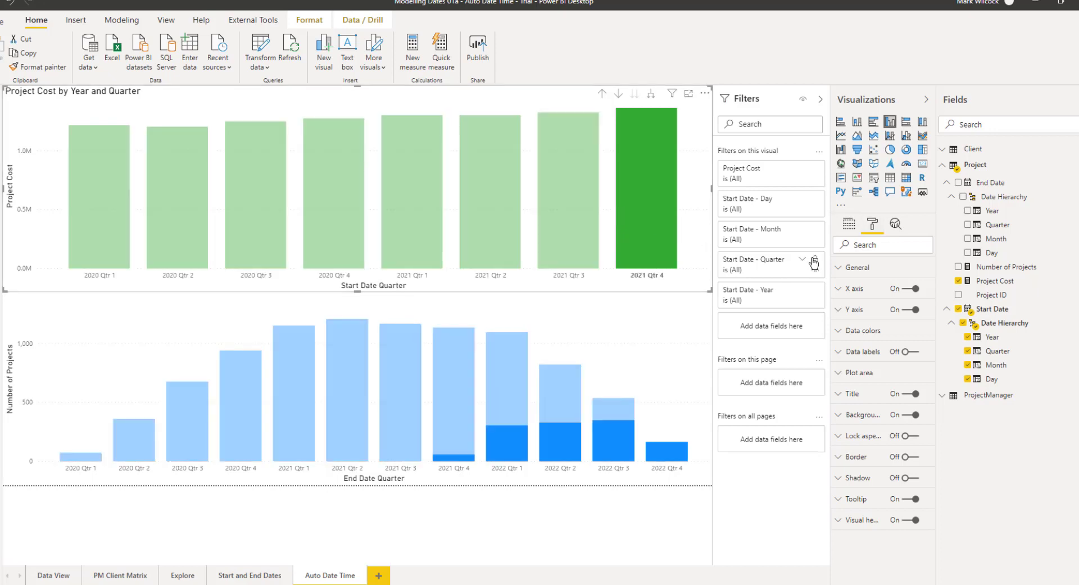
left_click(849, 224)
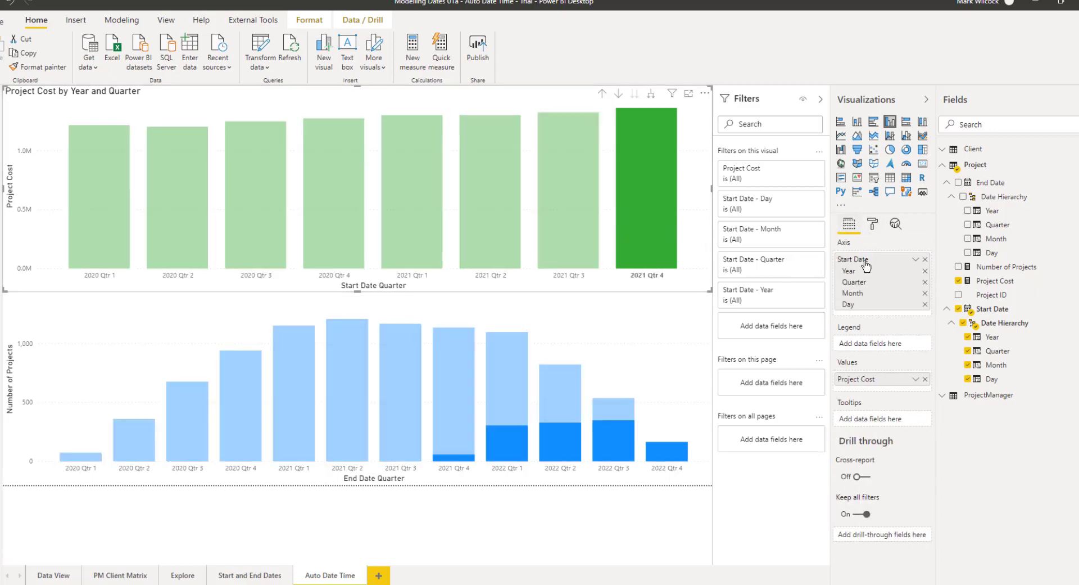